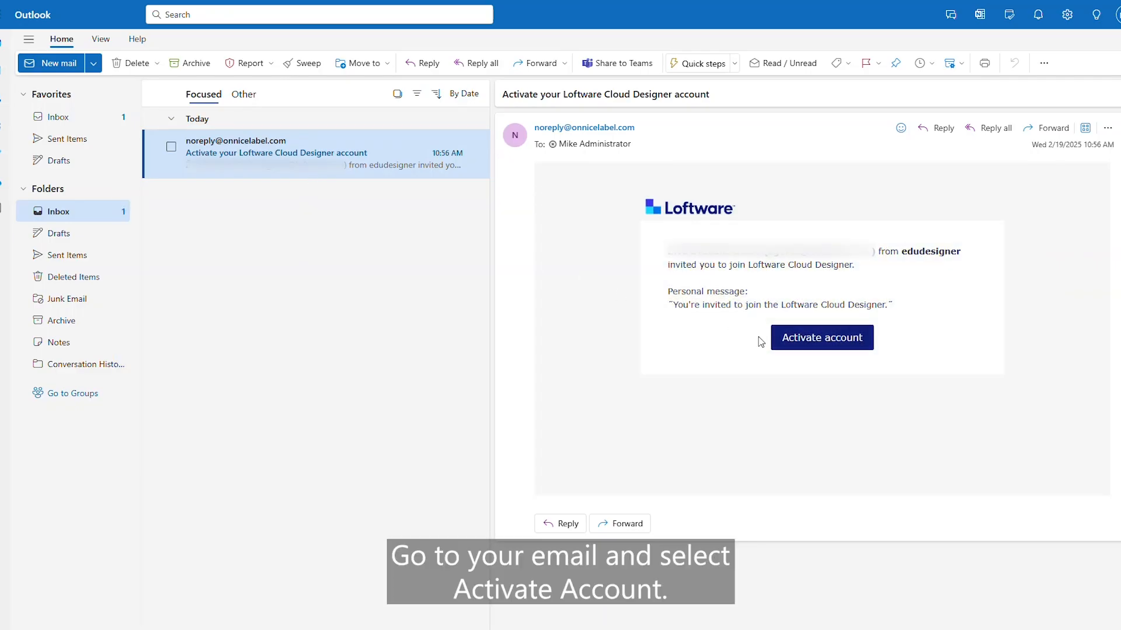
Activate the Loftware Cloud Designer account from the invitation email
click(799, 348)
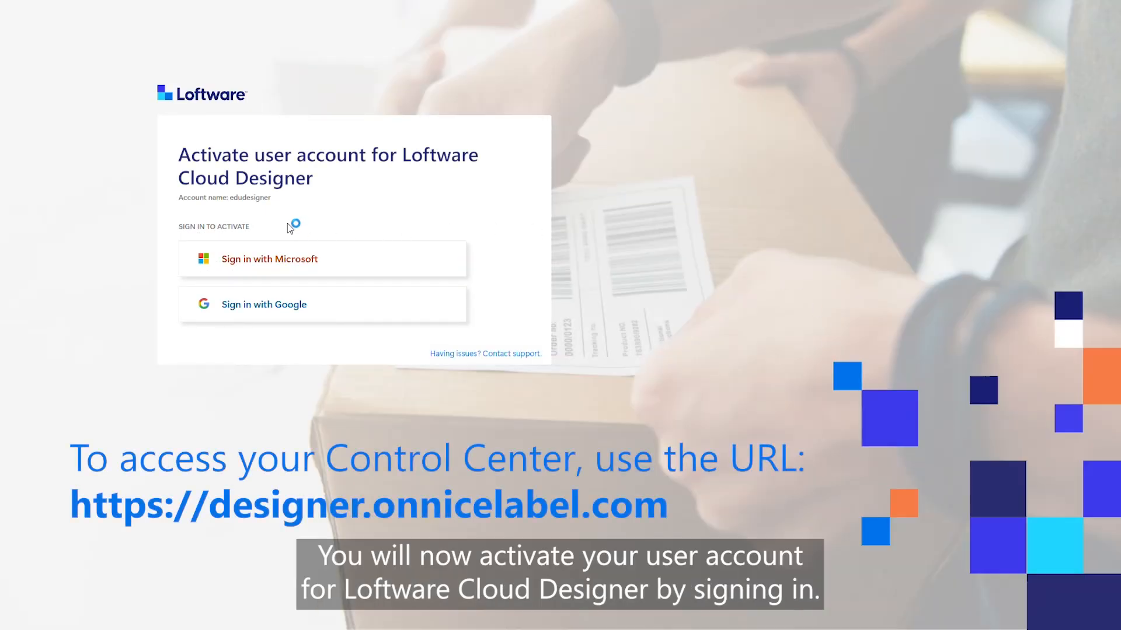
Sign in with the already signed-in Microsoft account to reach the Control Center Dashboard
click(279, 264)
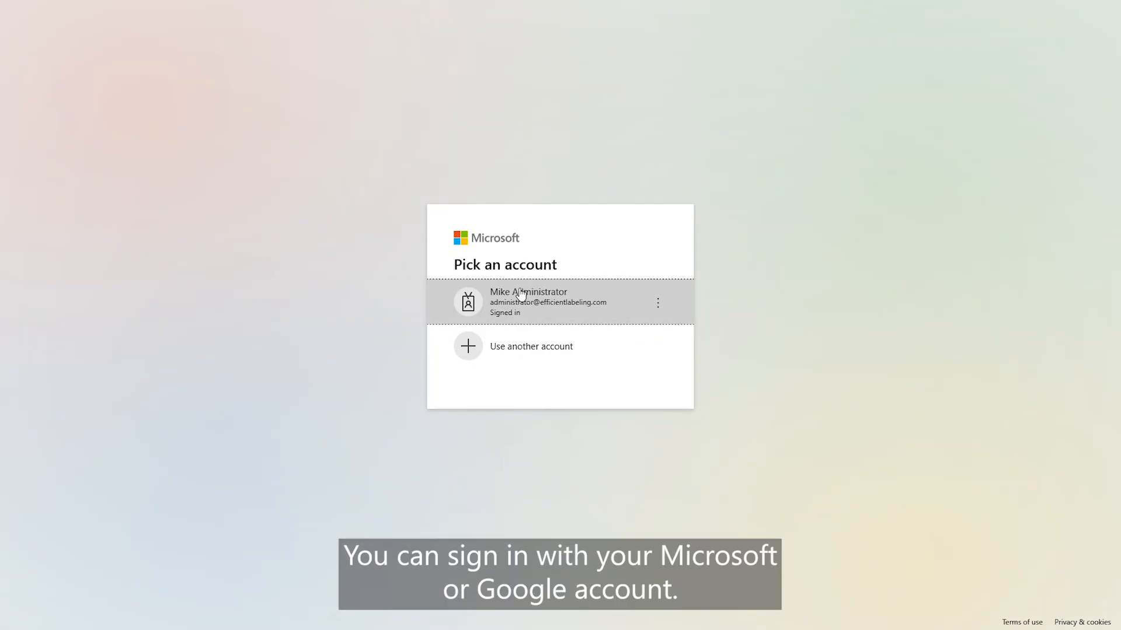
click(538, 301)
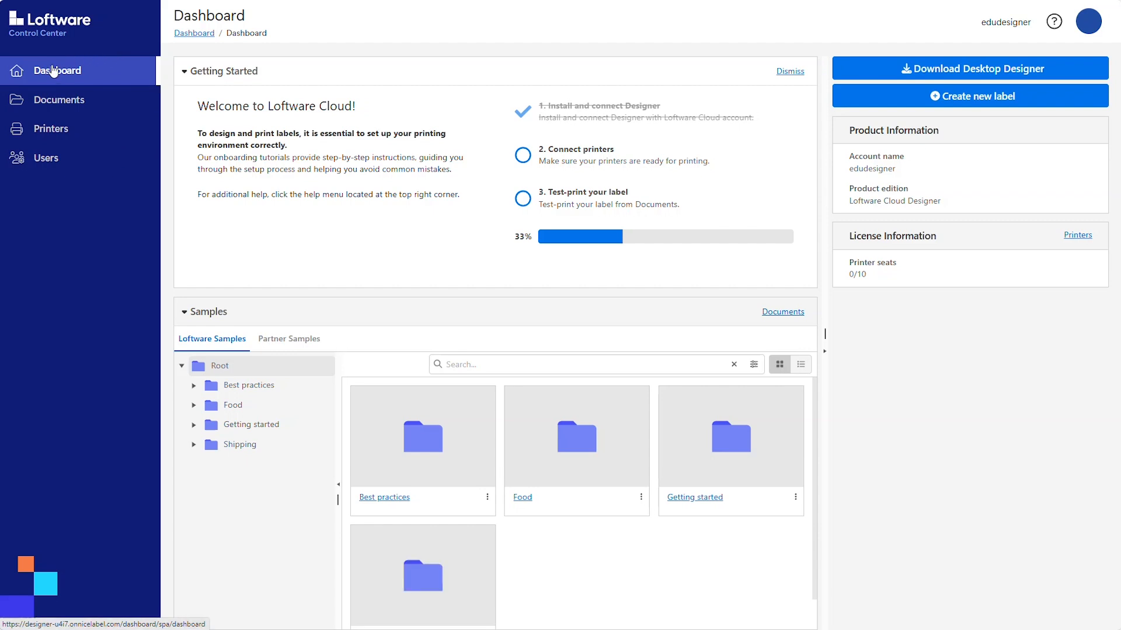
click(56, 104)
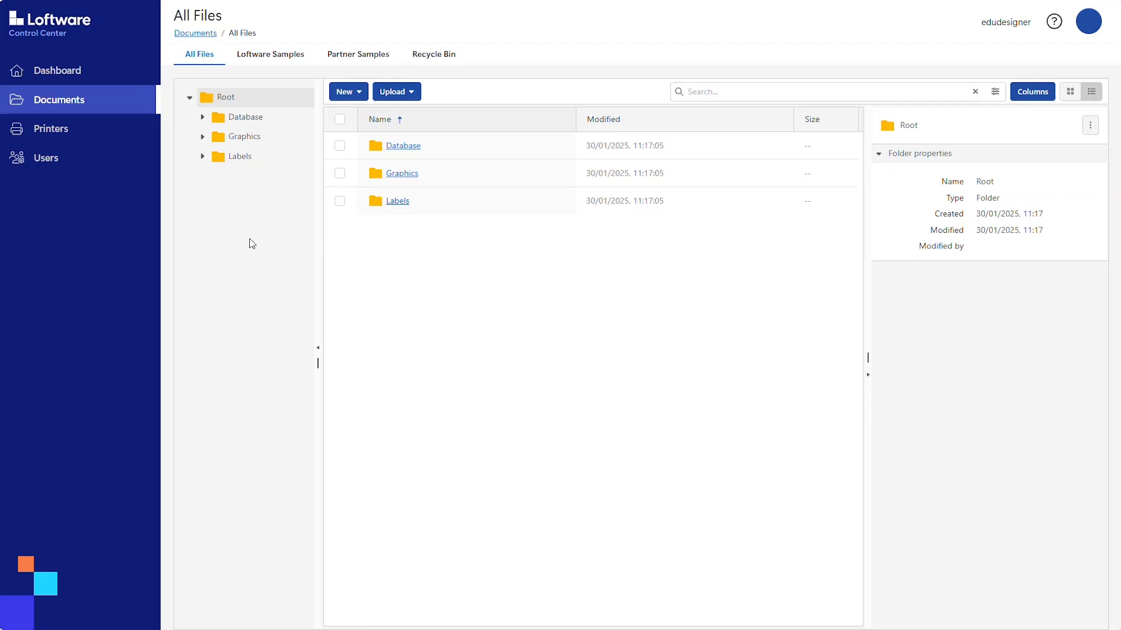
click(44, 139)
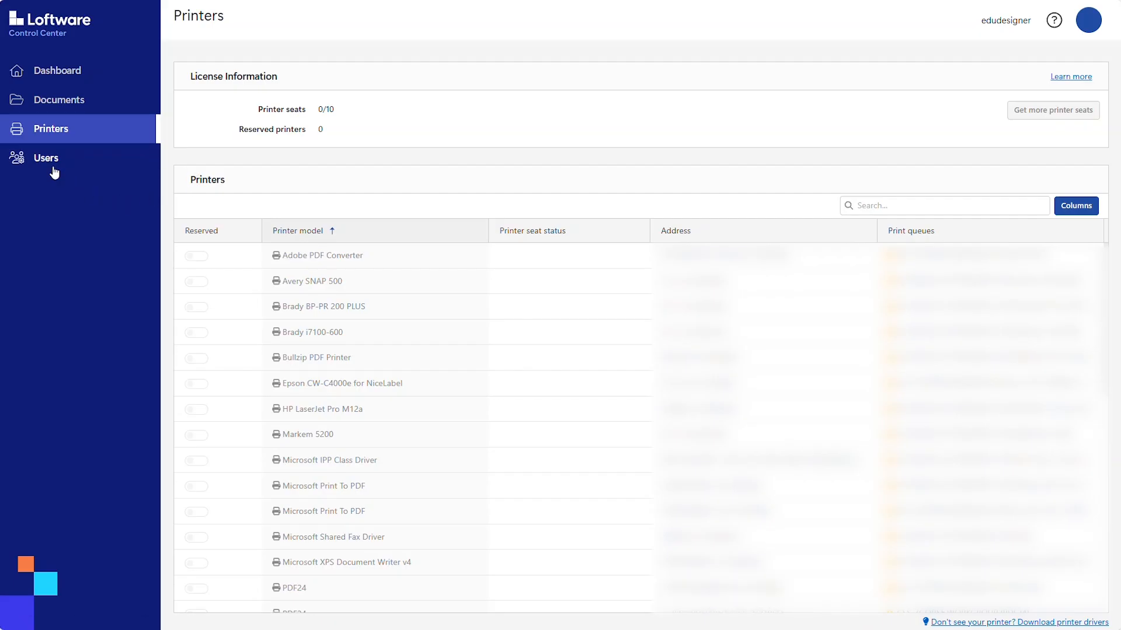
click(50, 168)
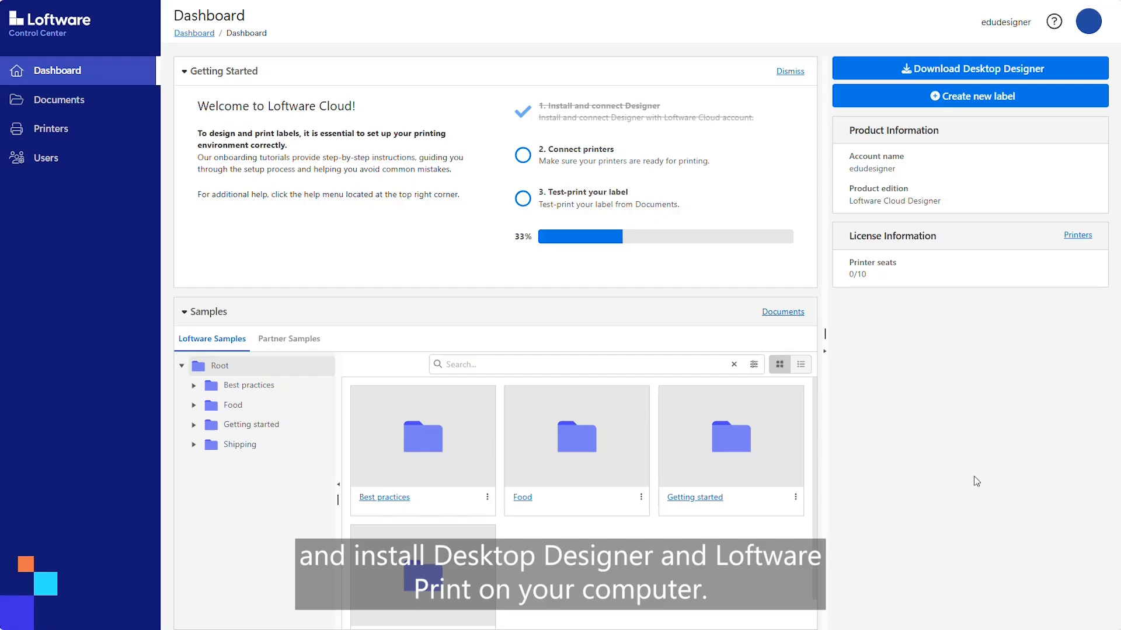
Download the Desktop Designer installer and run it
click(931, 73)
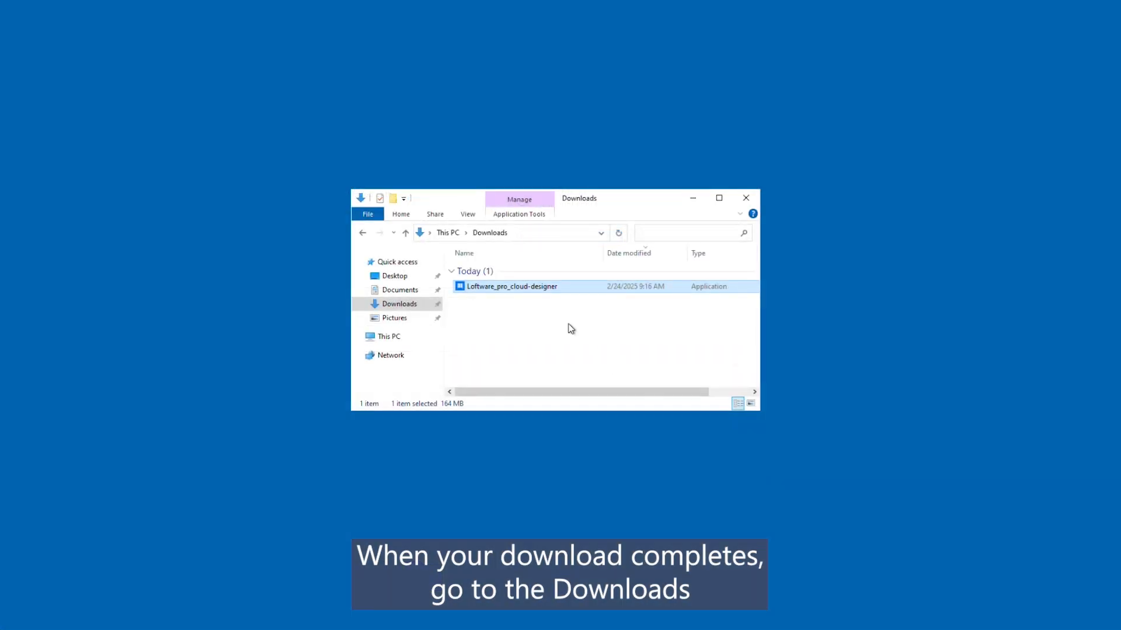
double_click(524, 287)
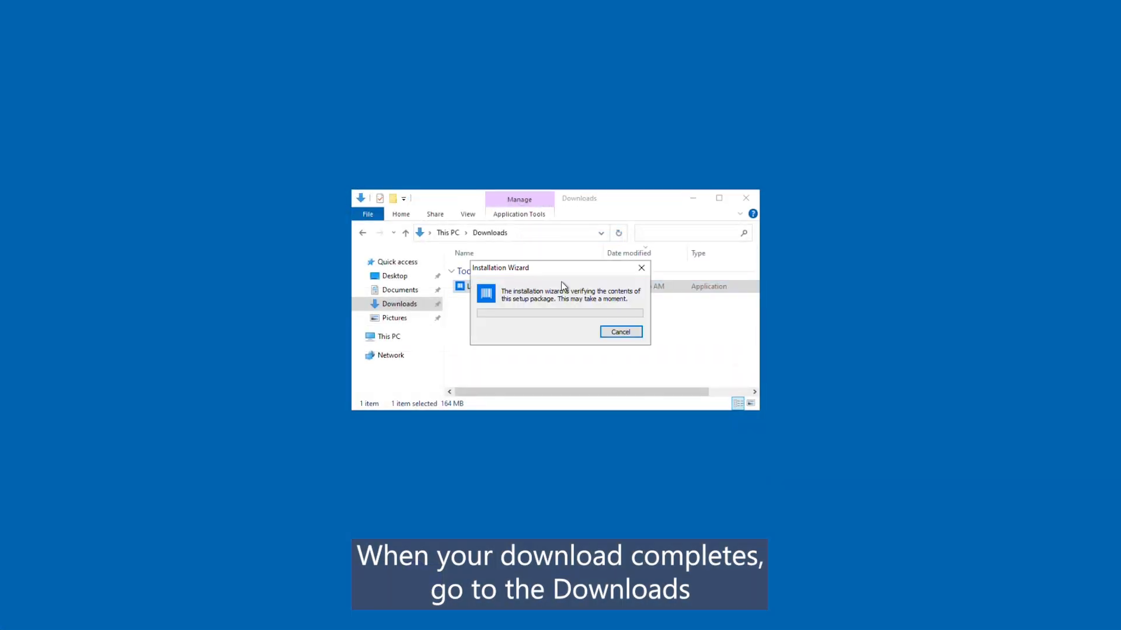
click(694, 199)
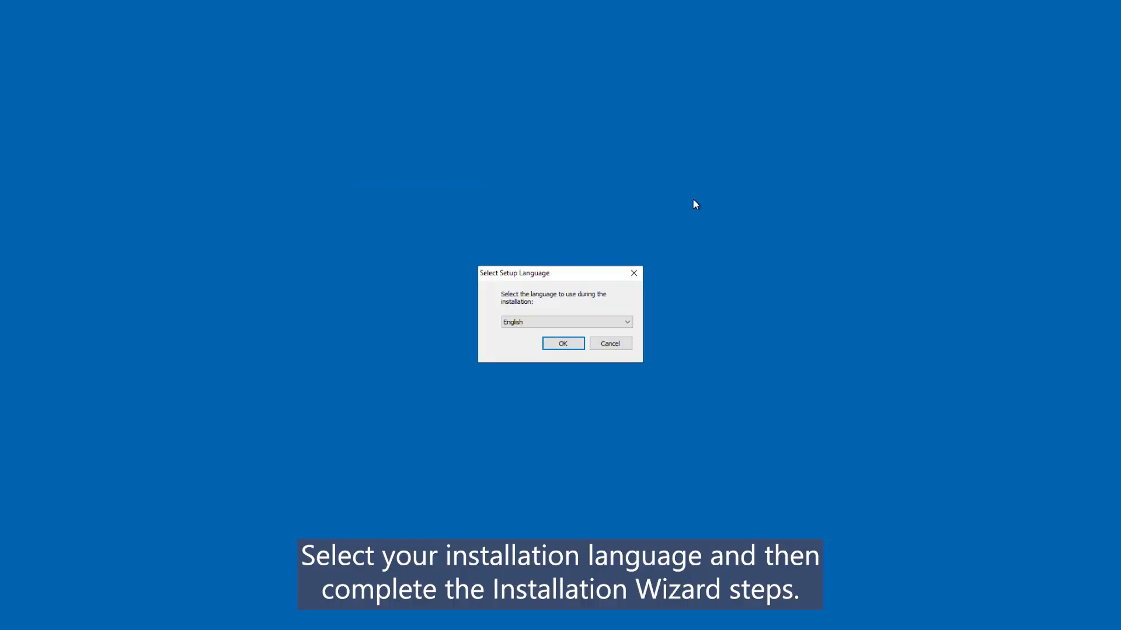
Install Loftware in English with default options, leaving out the Automation module
click(564, 344)
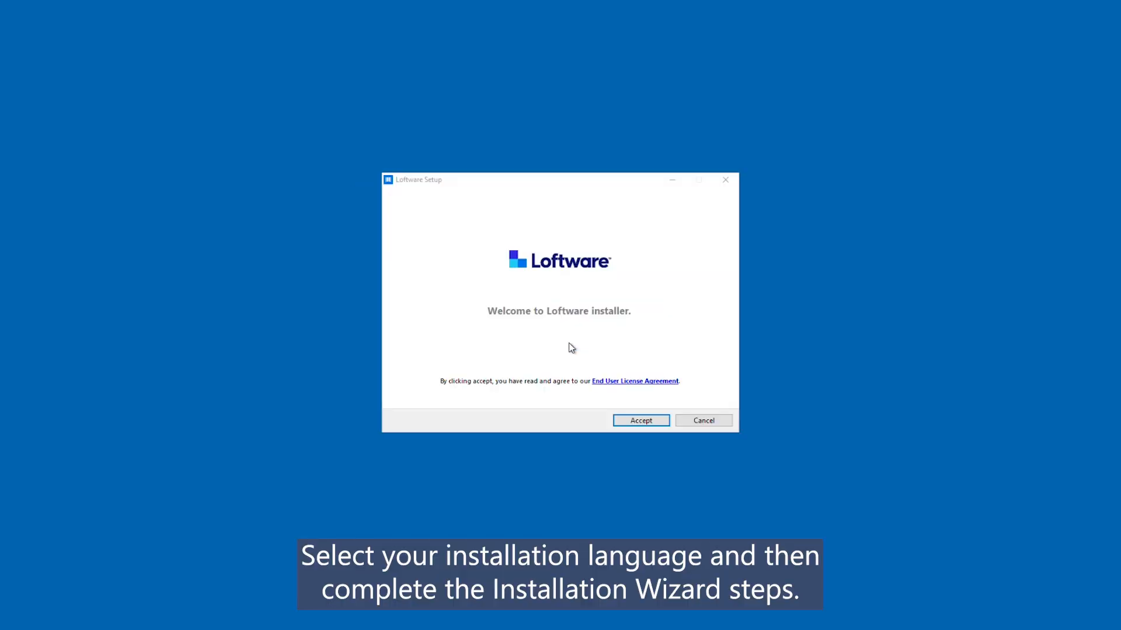
click(643, 422)
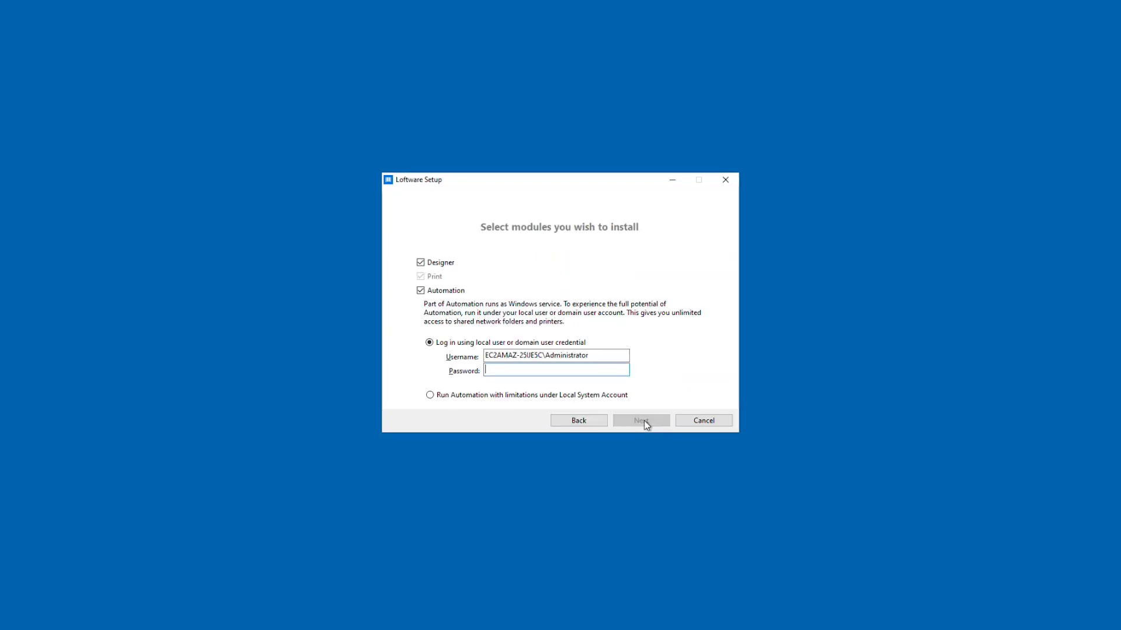
click(420, 291)
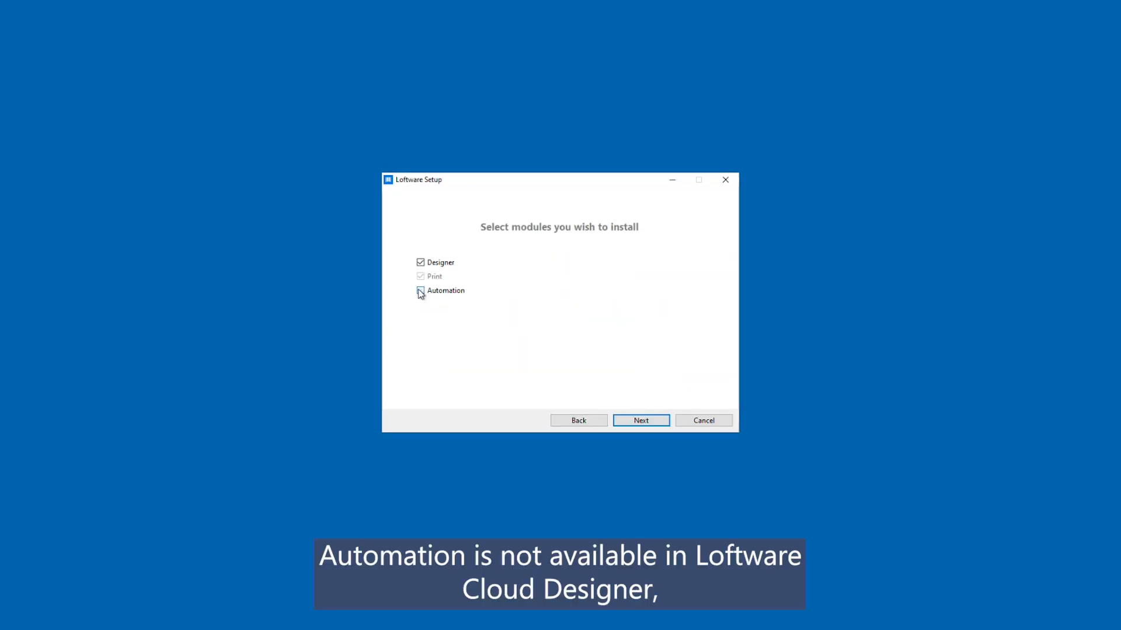
click(640, 420)
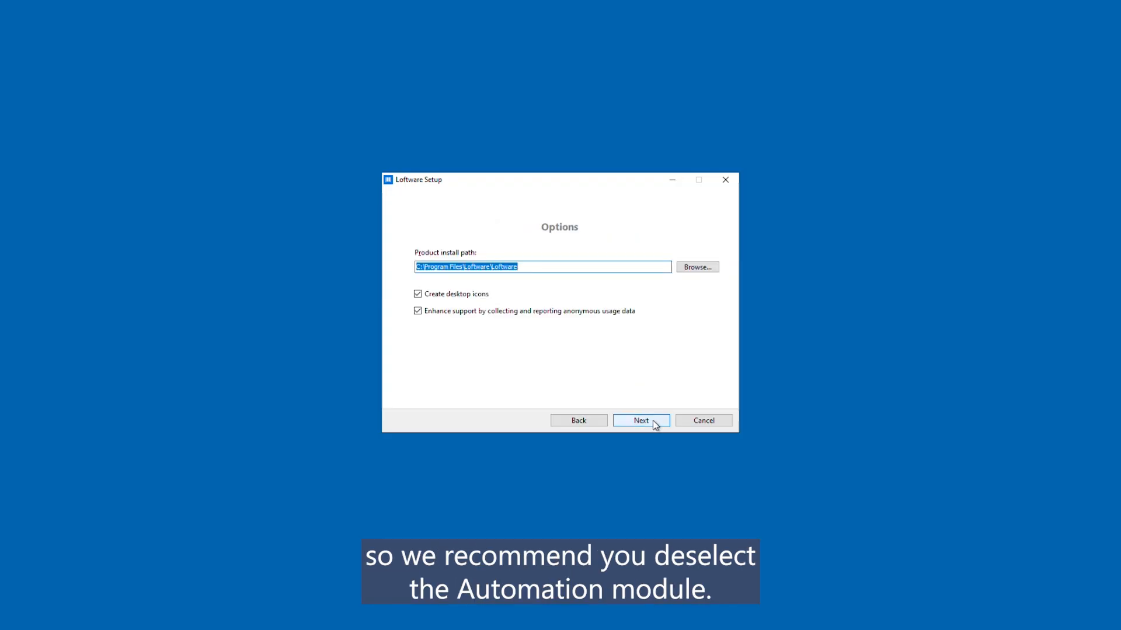
click(653, 421)
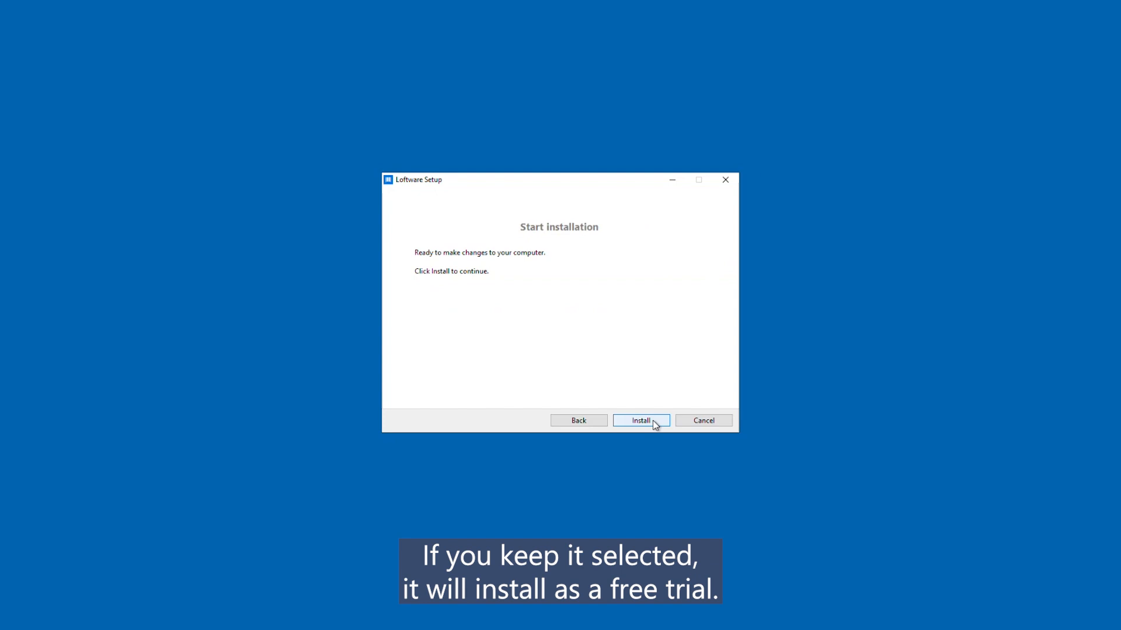
click(654, 421)
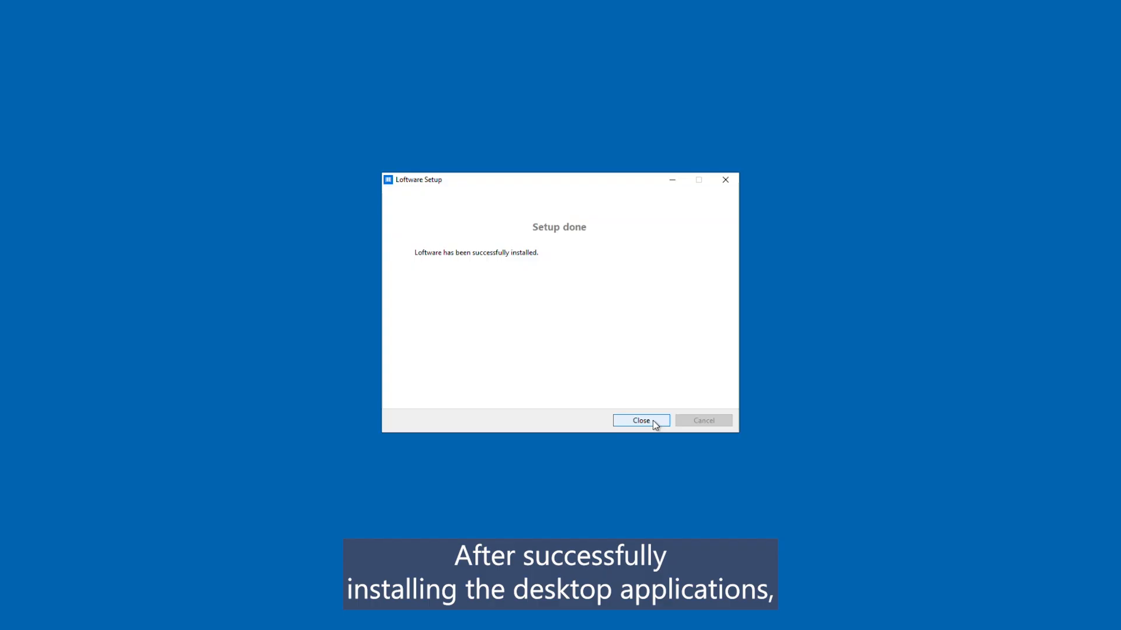
click(655, 422)
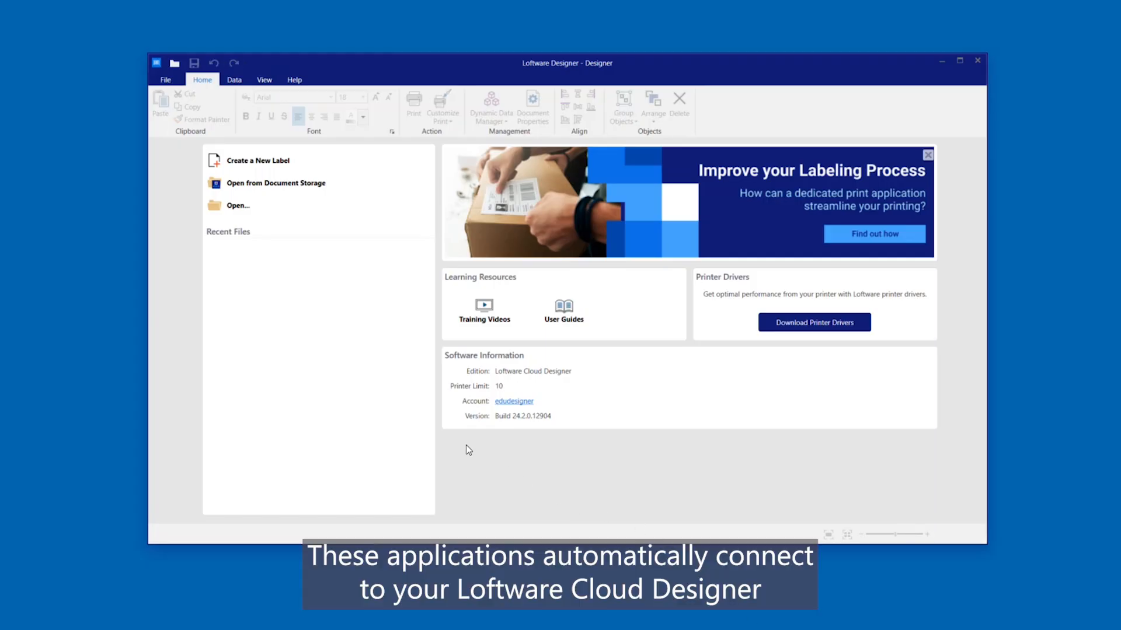
Open Document Storage from the Loftware Designer start page
click(331, 185)
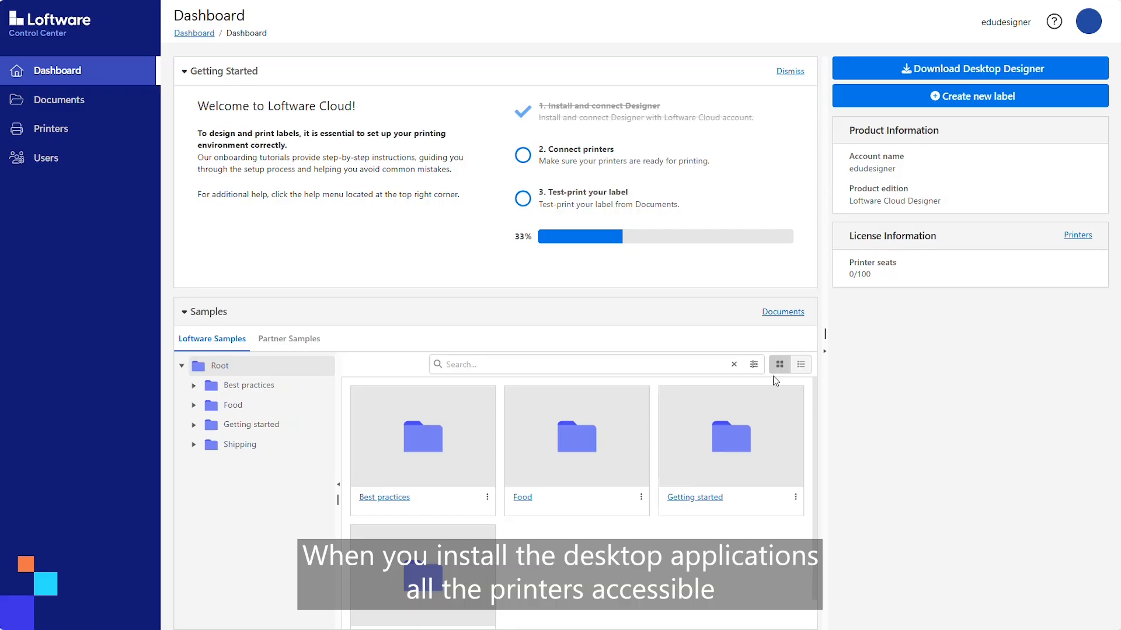
On the Printers page, reserve the ZEBRA ZD620-203dpi ZPL and TSC TC300 printers
click(105, 128)
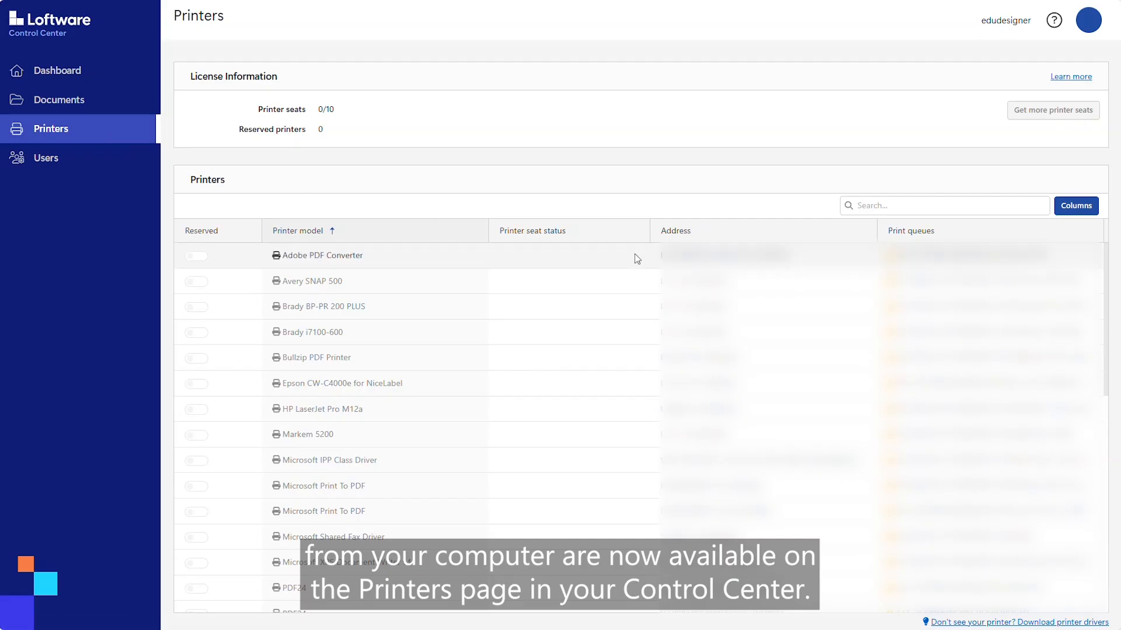
drag(1104, 272, 1117, 482)
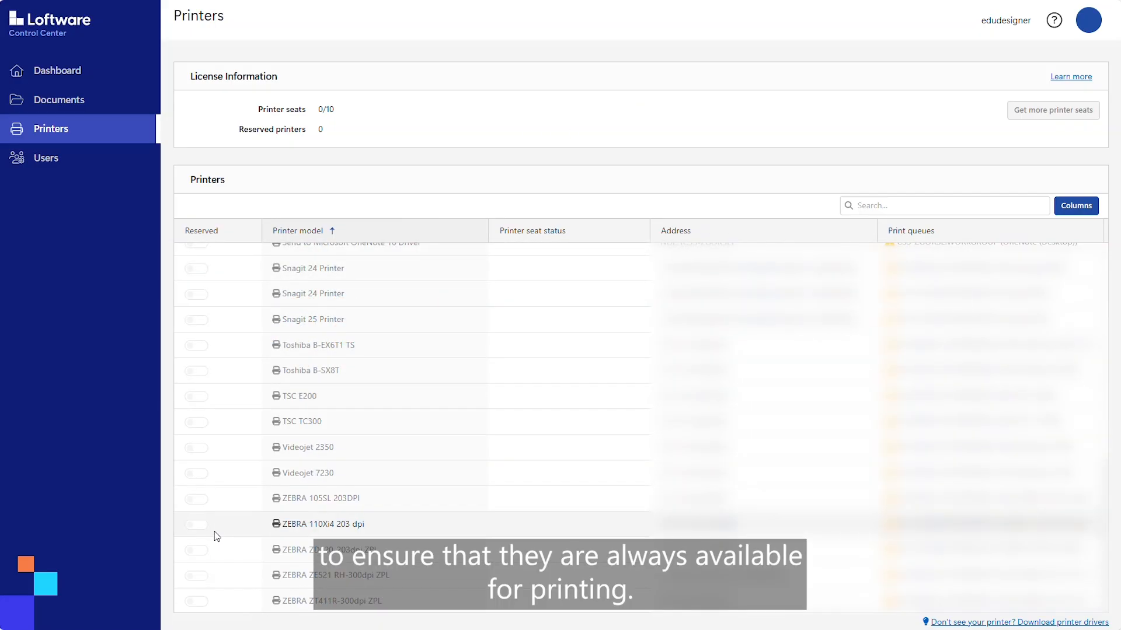
click(198, 553)
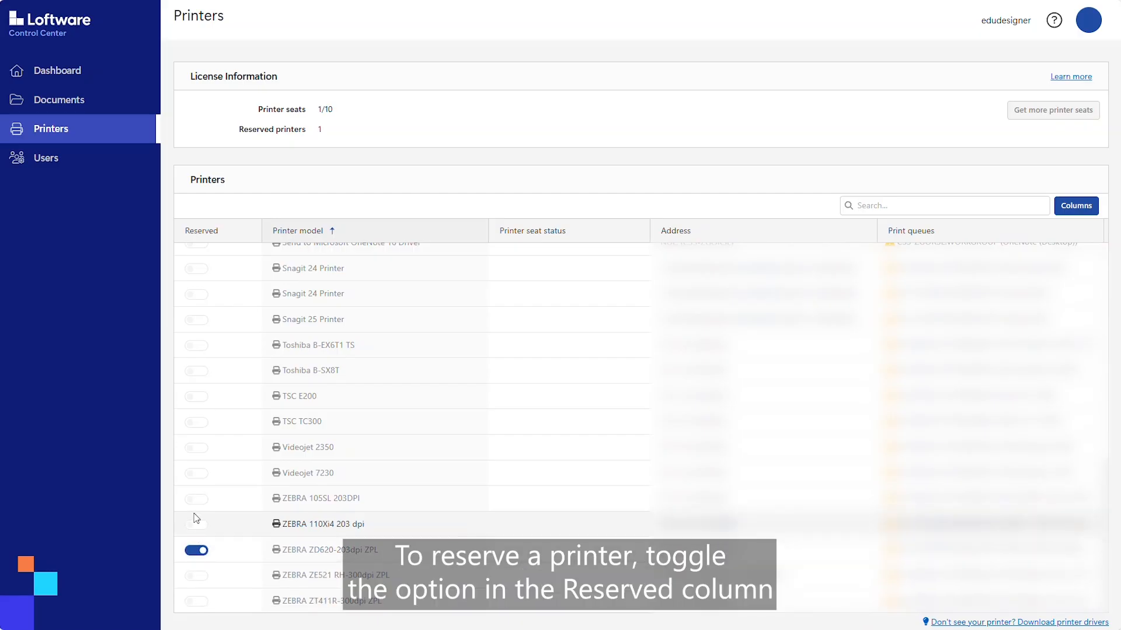
click(195, 430)
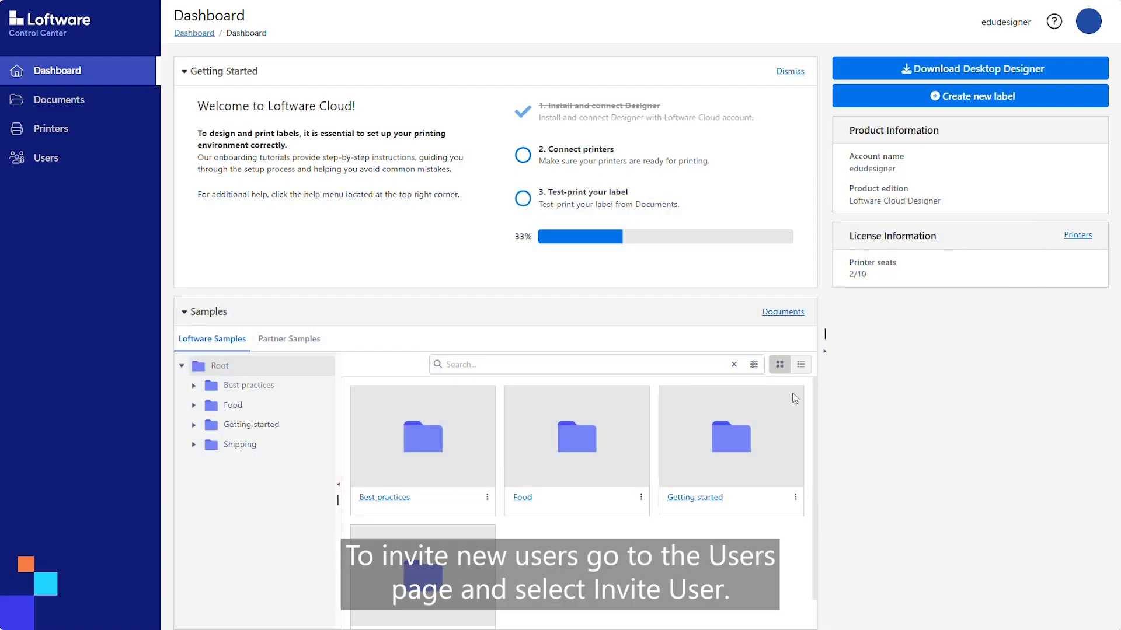
Invite a new user with their name, e-mail and message 'I'm inviting you to the Loftware Cloud Designer.'
click(43, 158)
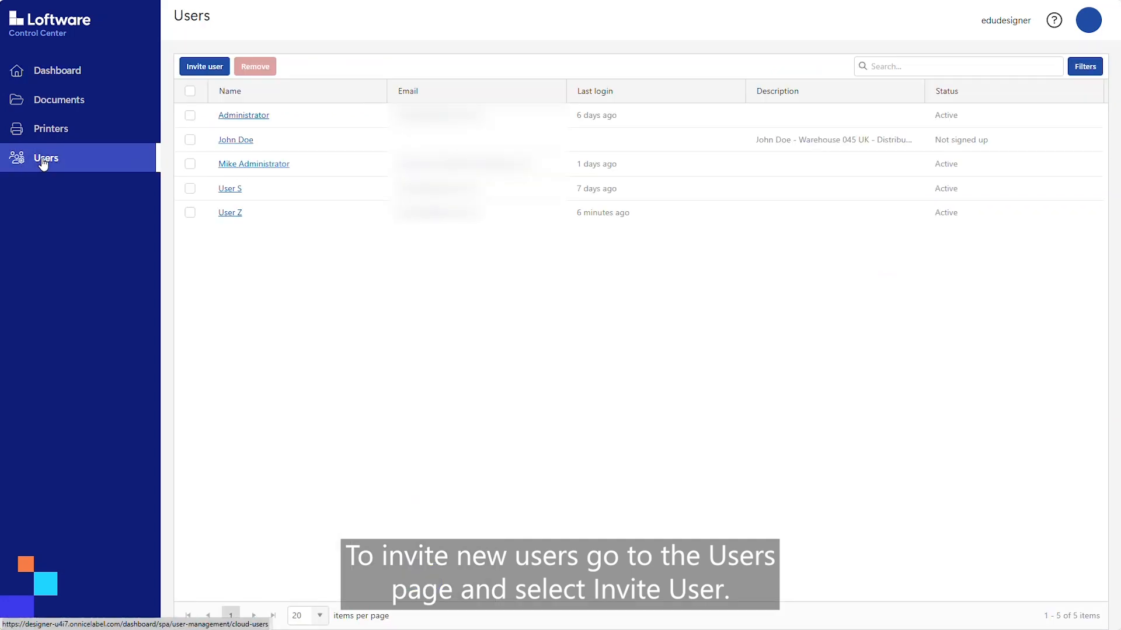
click(205, 67)
click(369, 128)
text(Jane)
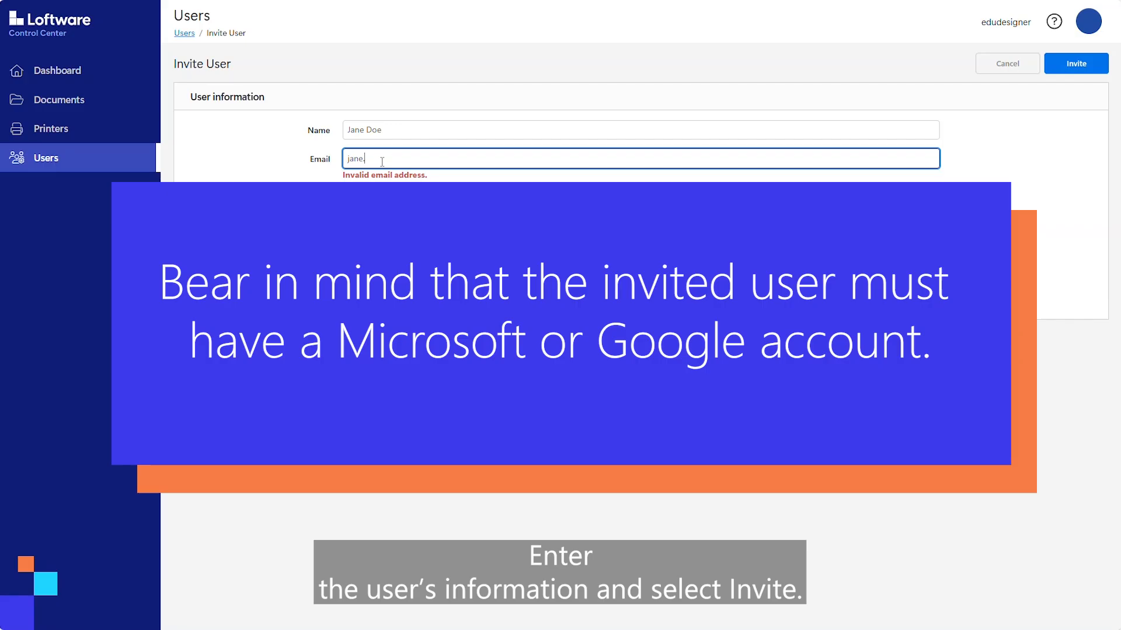
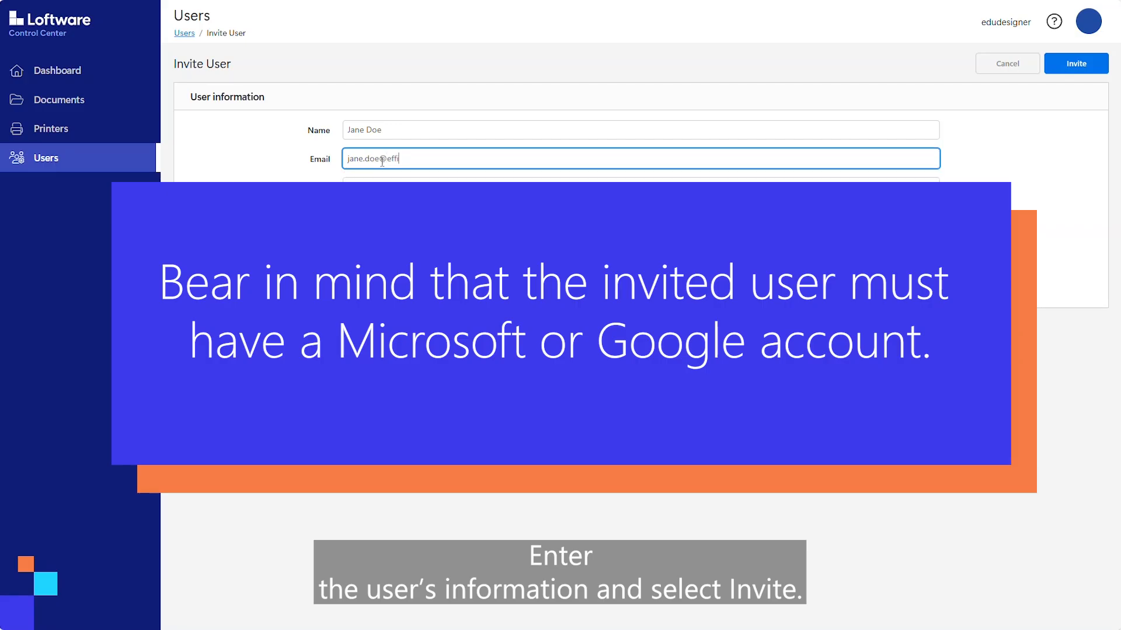
key(Tab)
text(I'm inviting you to the Loftware Cloud Designer.)
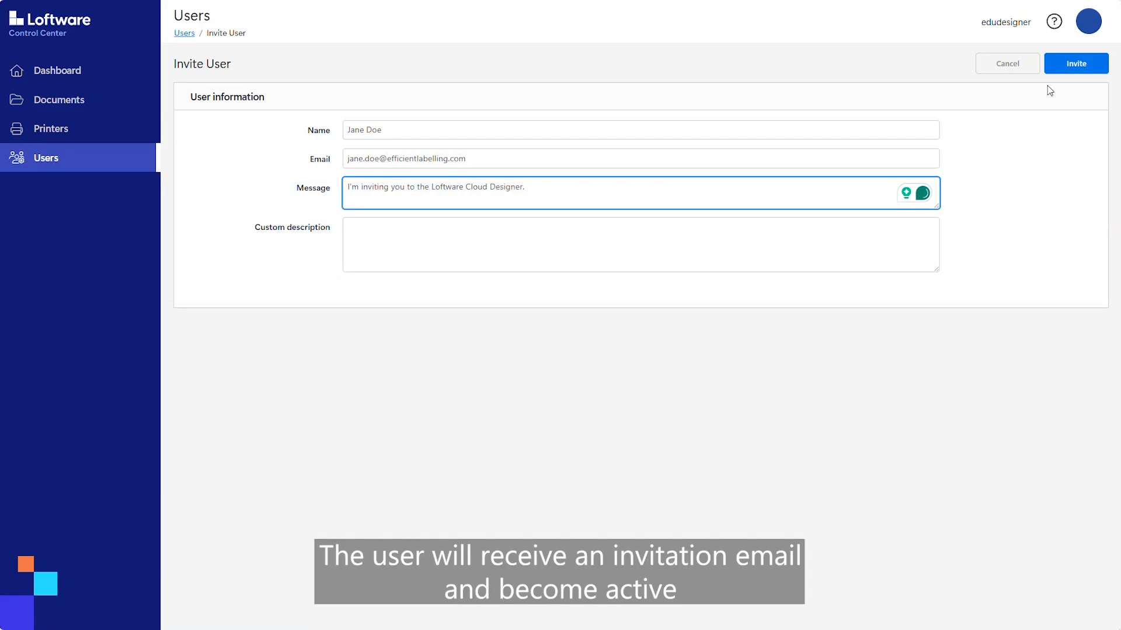
click(1076, 68)
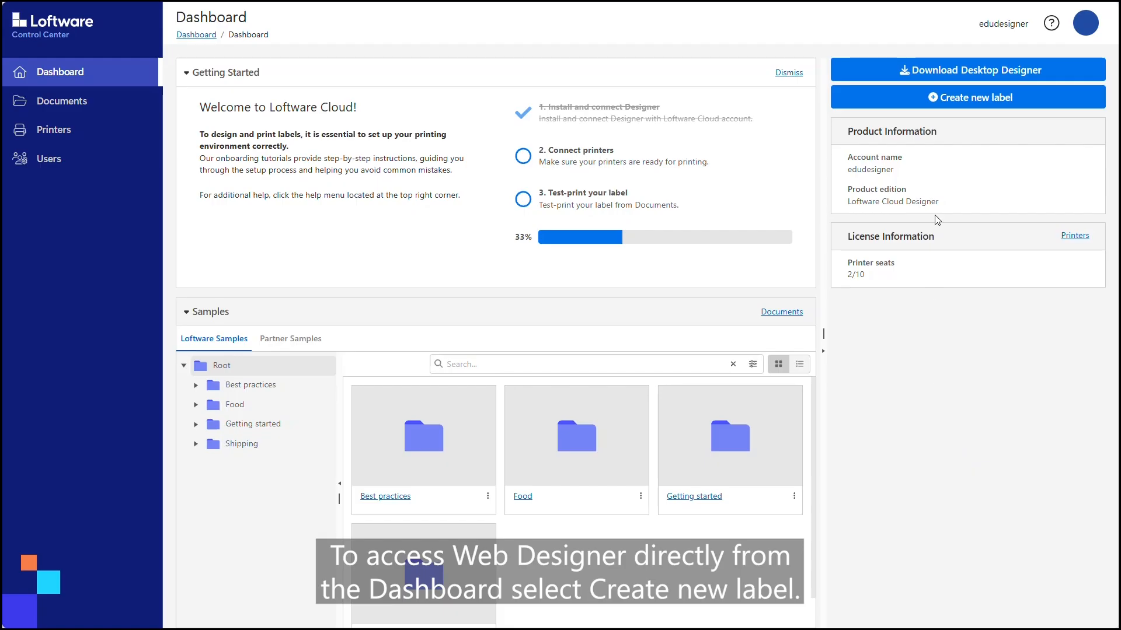
Create a new label in the /Labels folder for a ZEBRA printer
click(961, 98)
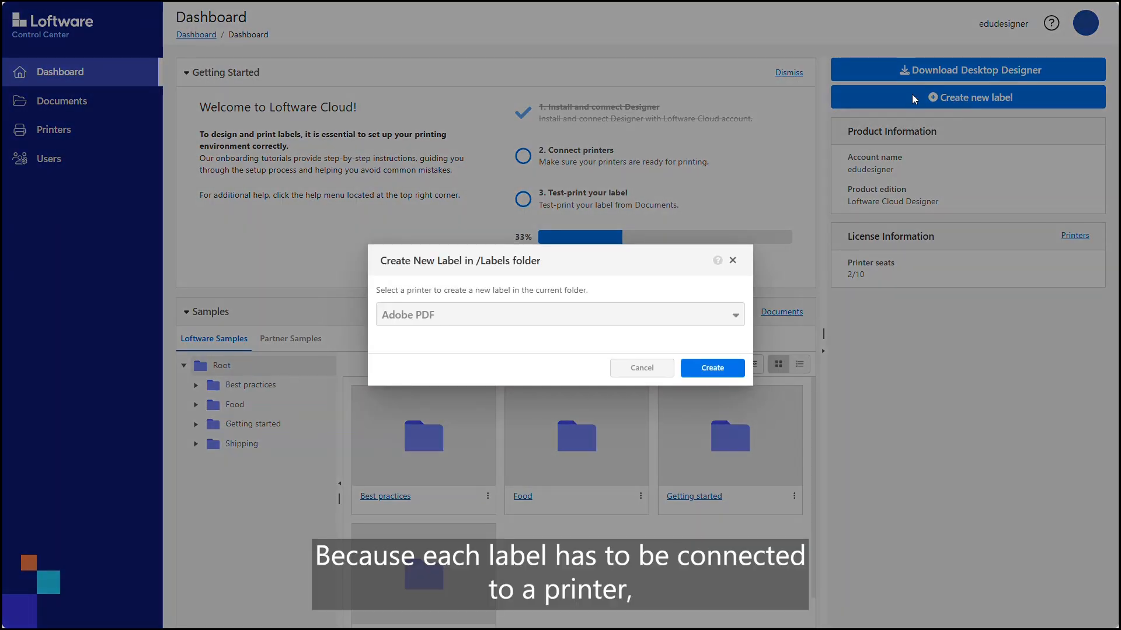
click(735, 316)
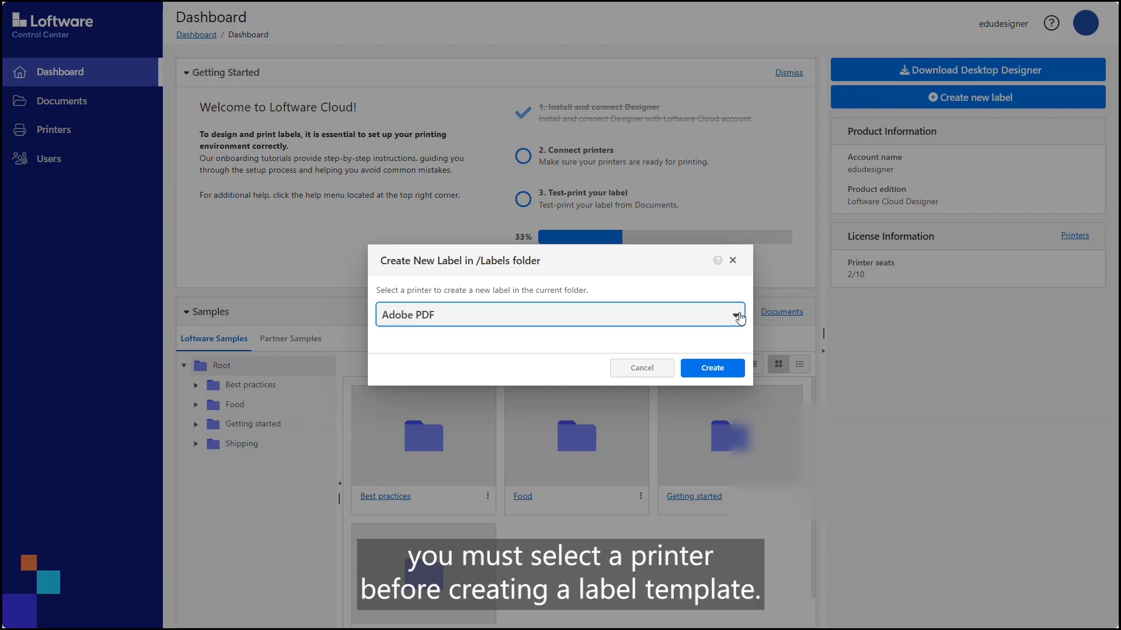
drag(890, 423, 887, 518)
scroll(650, 478, down, 1)
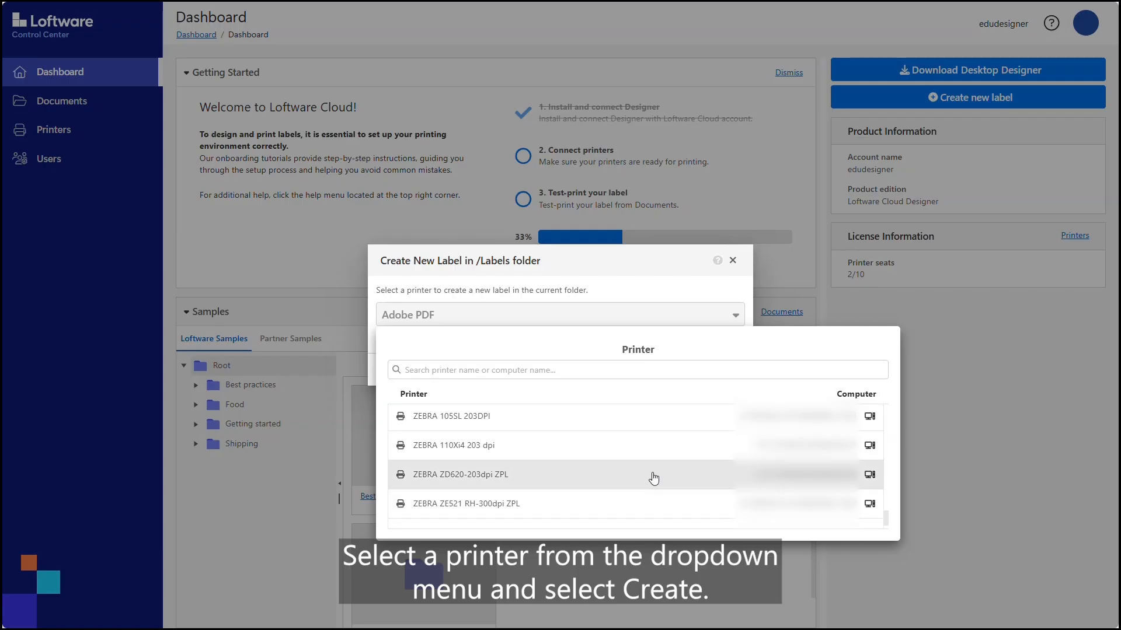
click(614, 420)
click(714, 368)
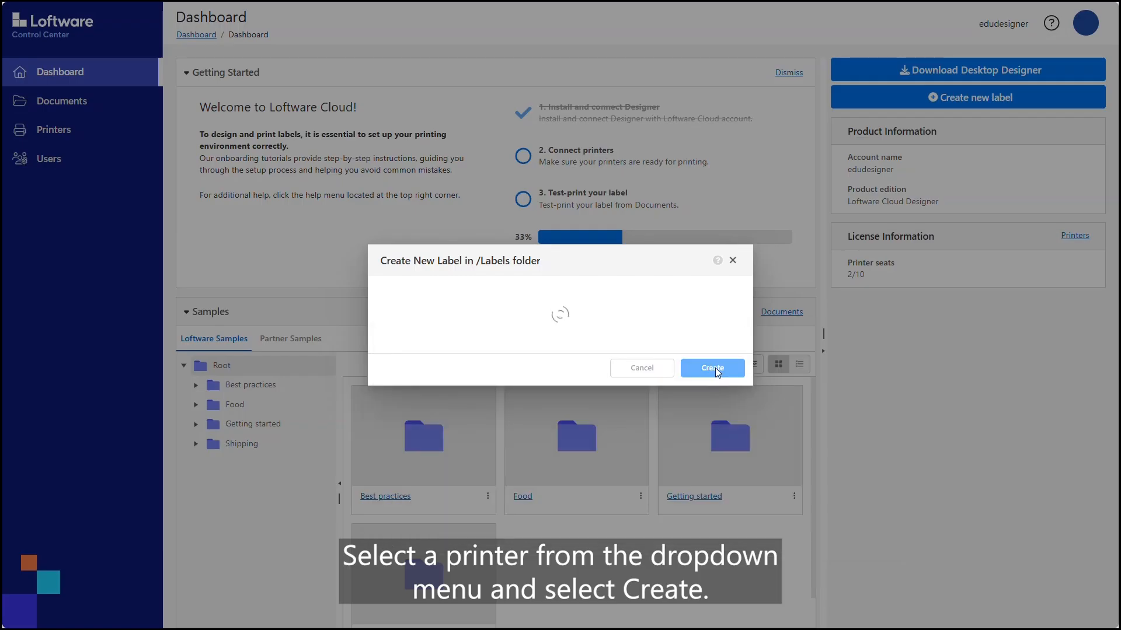